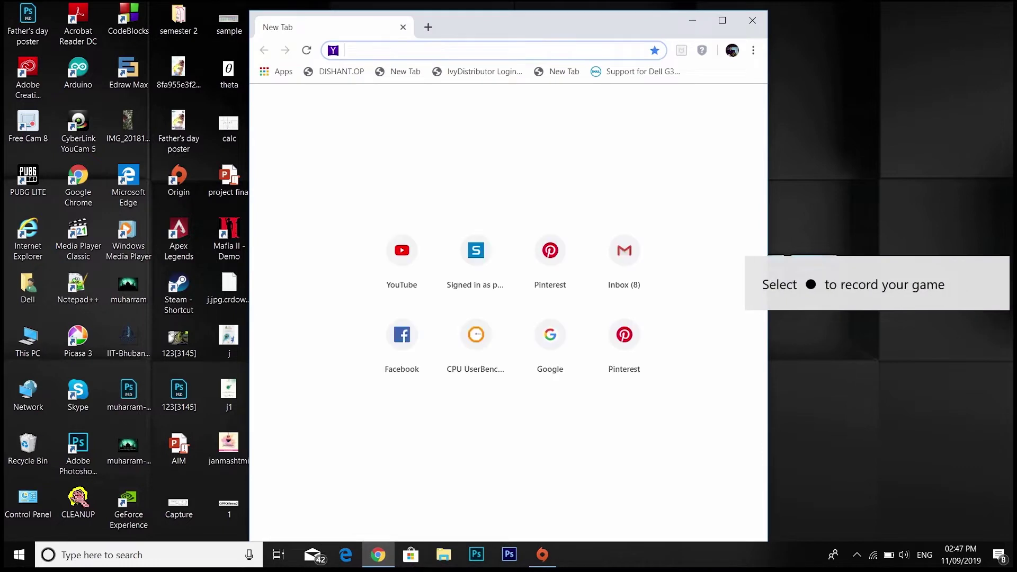
# Search the web for Intel Xtu and download XTUSetup.exe from Intel's download page, accepting the license terms.
pyautogui.click(722, 20)
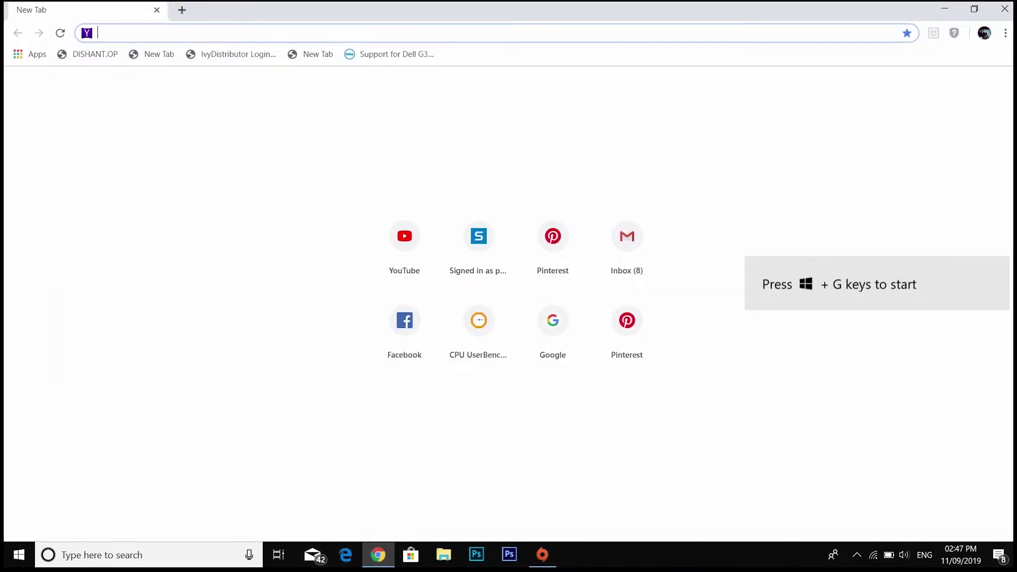
pyautogui.write('Intel ')
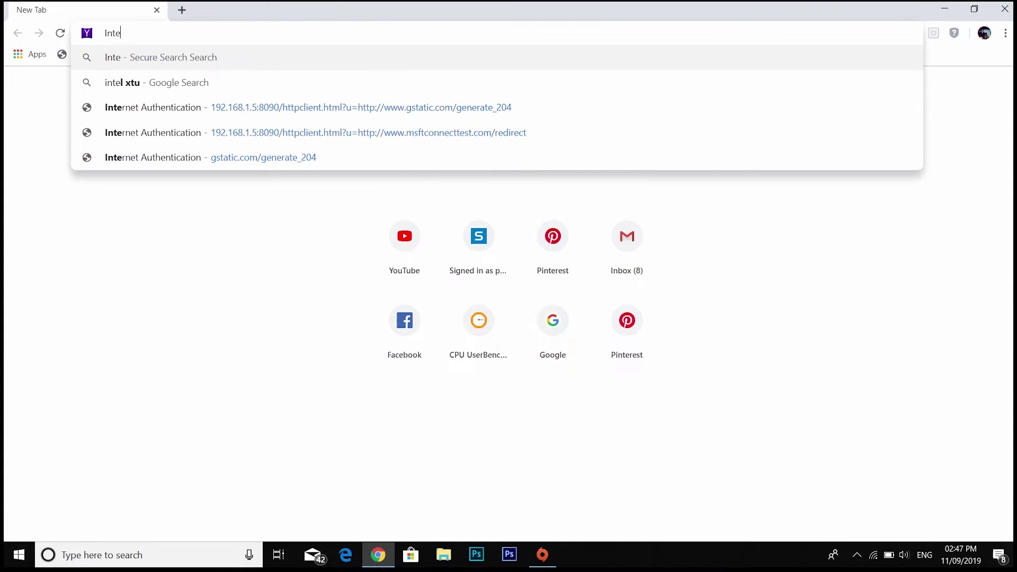
pyautogui.write('Xtu')
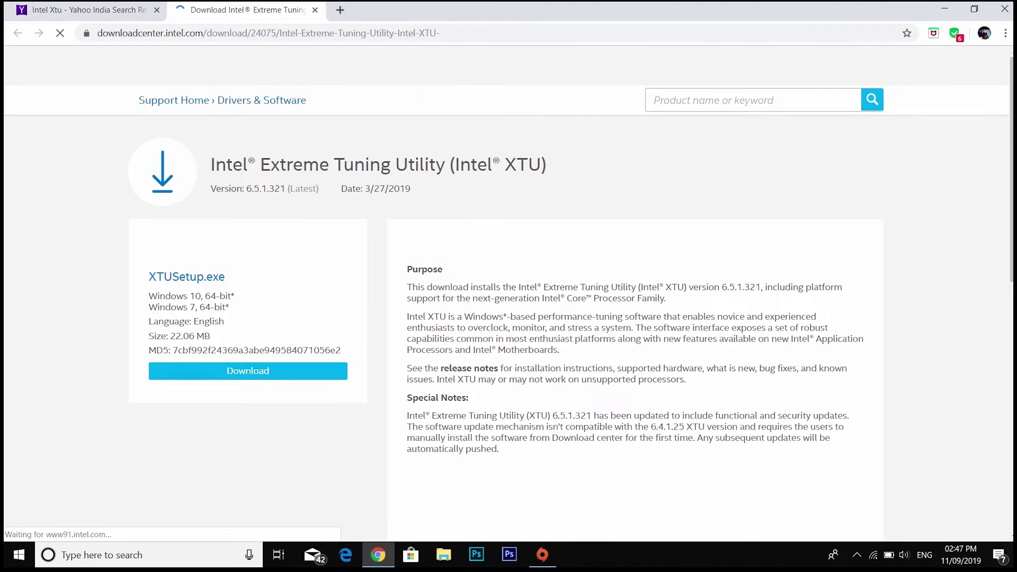
pyautogui.click(248, 371)
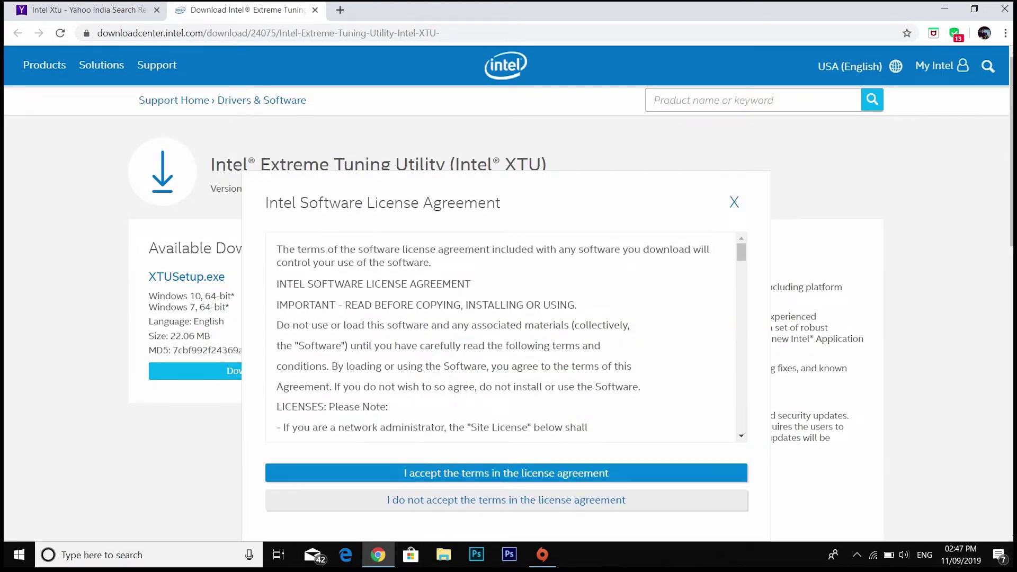
pyautogui.click(506, 473)
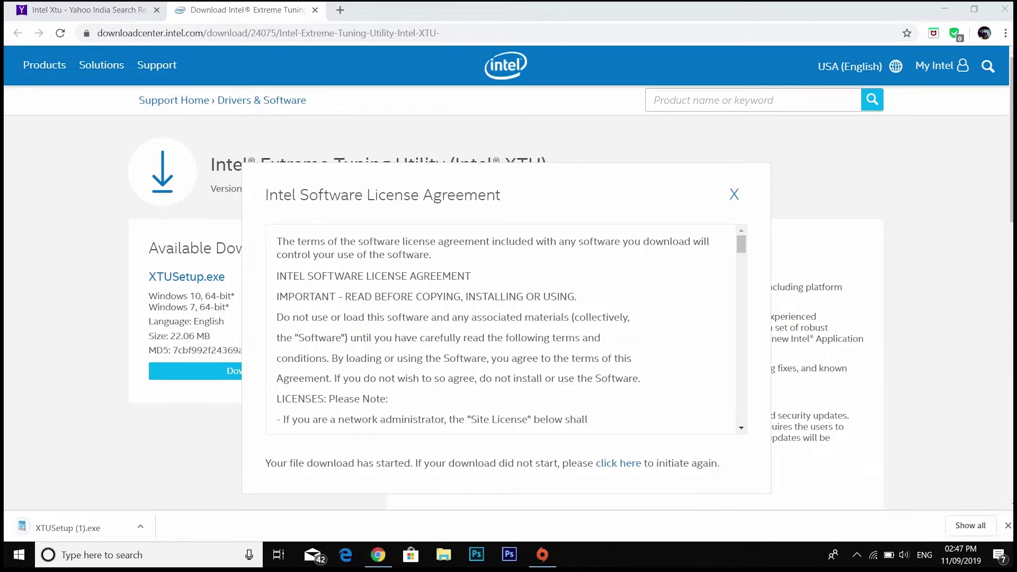
# Install Intel Extreme Tuning Utility from the downloaded setup file and close the installer without restarting.
pyautogui.click(85, 528)
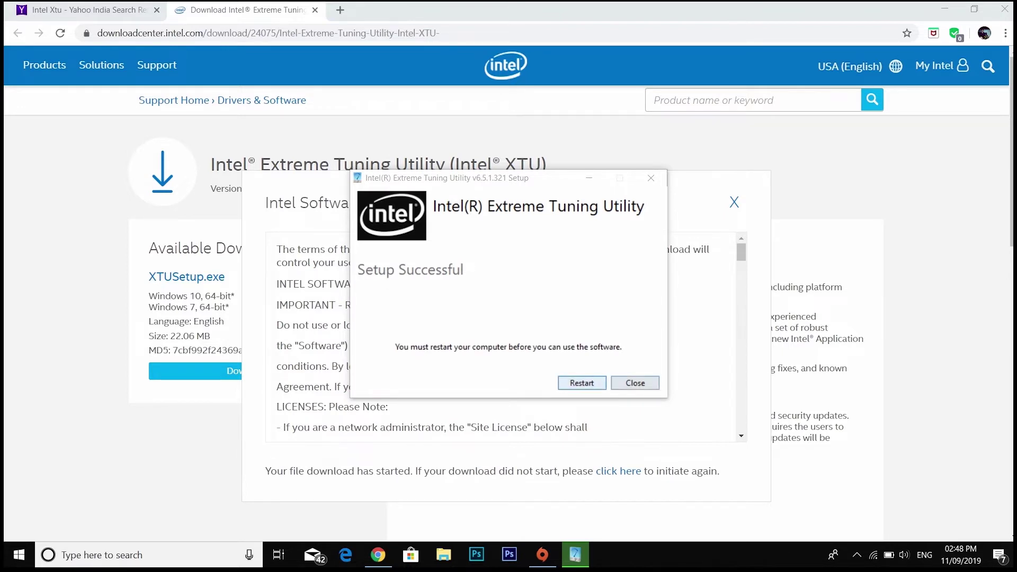
pyautogui.click(635, 383)
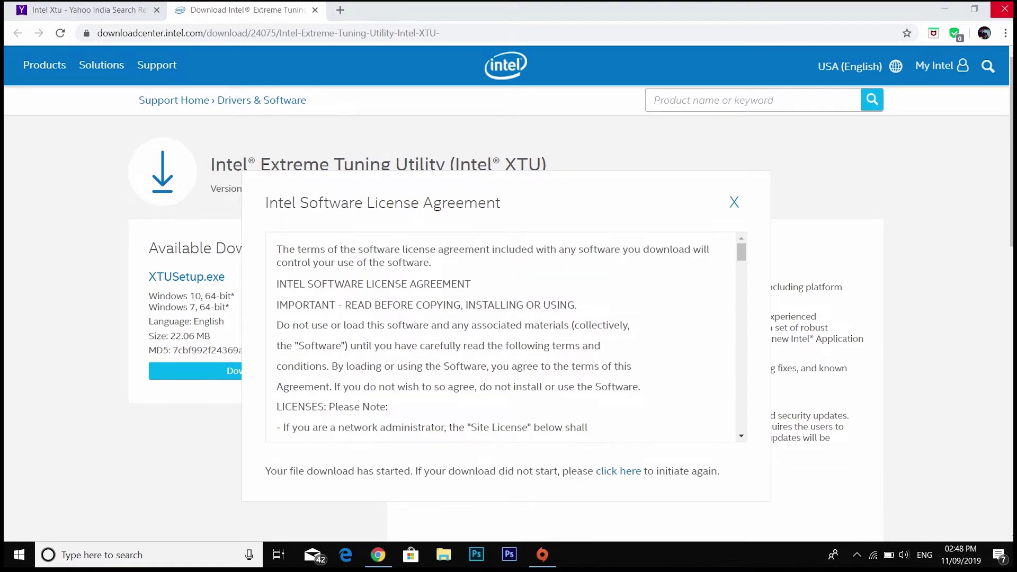
# Launch Intel Extreme Tuning Utility and open its Advanced Tuning controls, agreeing to the clock and voltage warning.
pyautogui.press('super+d')
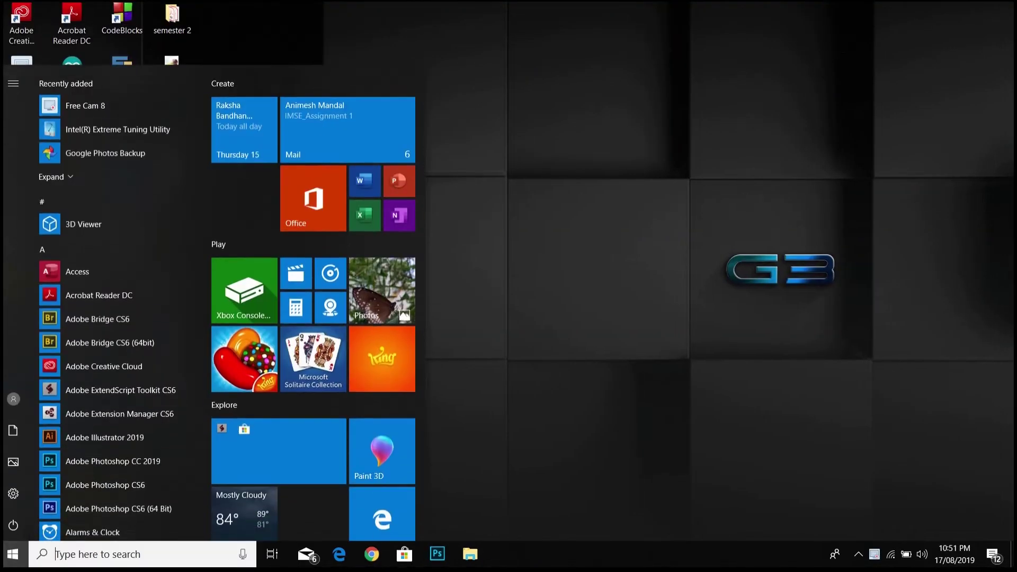
pyautogui.write('intel')
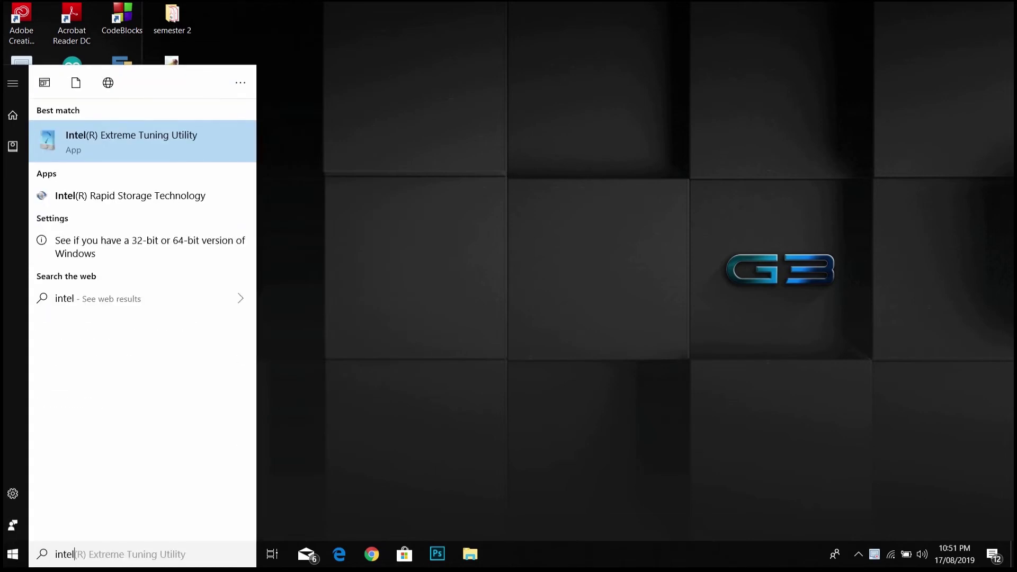
pyautogui.press('Return')
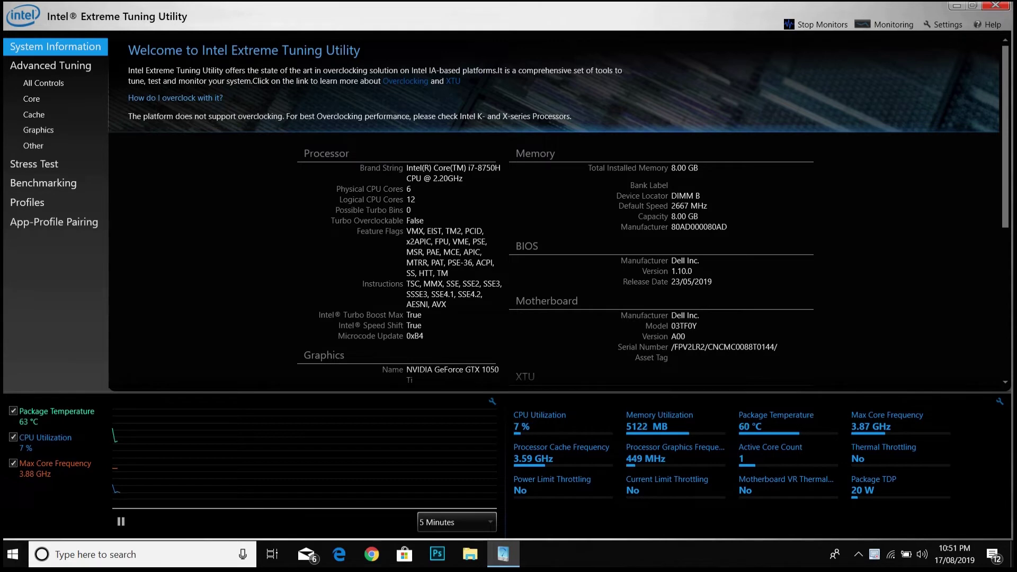
pyautogui.scroll(-3, 558, 212)
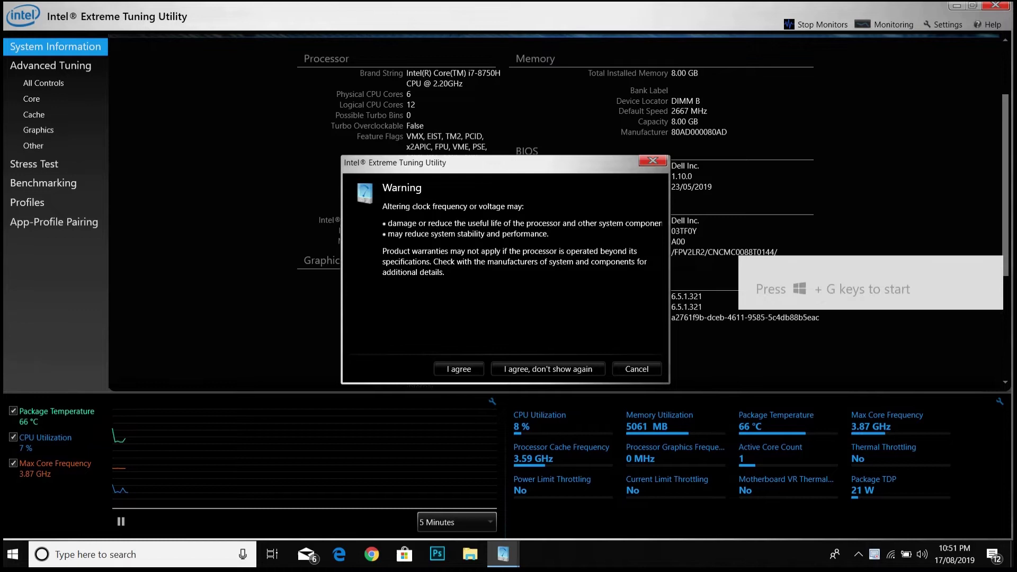
pyautogui.press('Return')
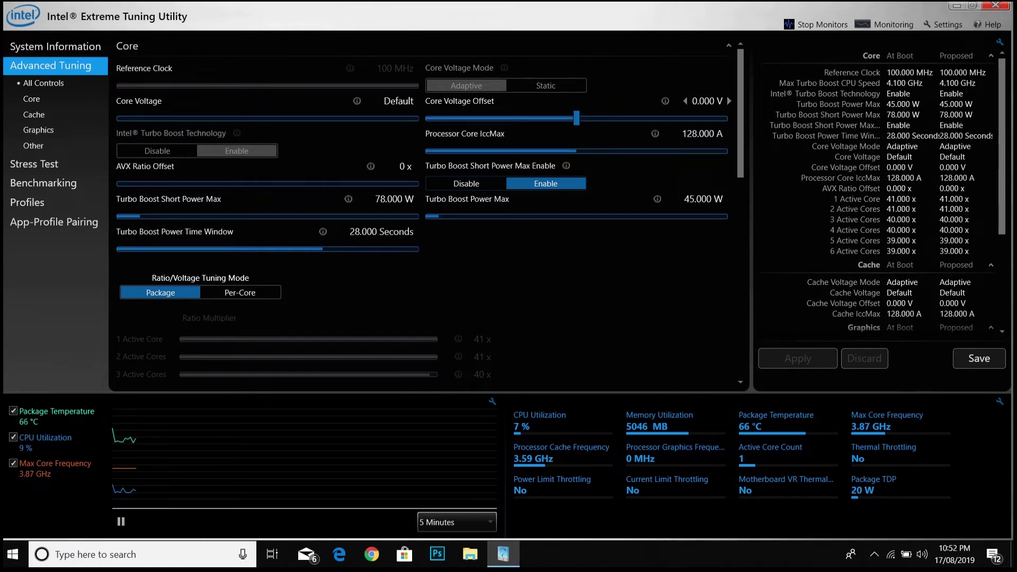
pyautogui.click(707, 100)
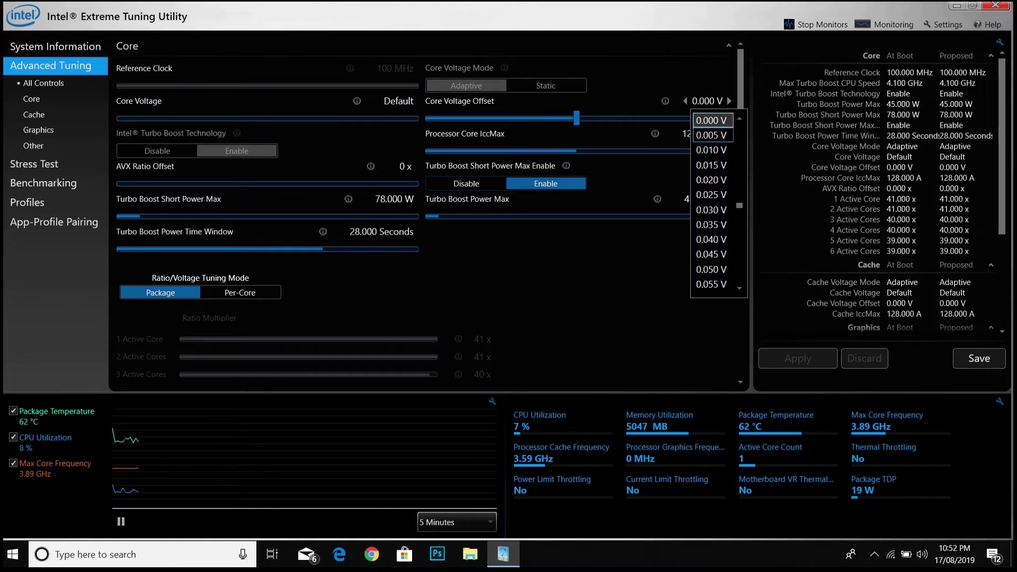
pyautogui.click(740, 118)
pyautogui.click(740, 118)
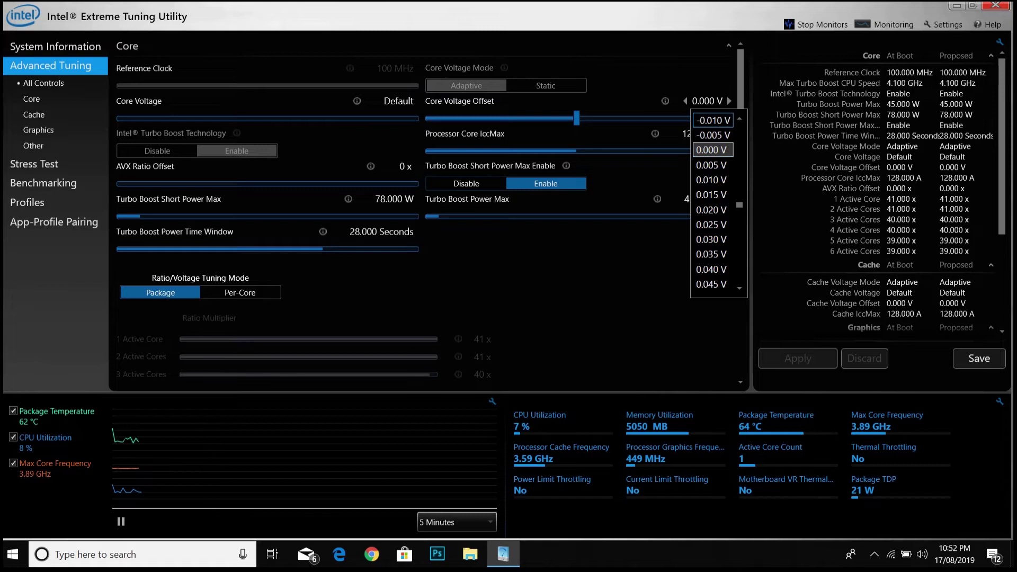
pyautogui.click(398, 101)
pyautogui.click(398, 100)
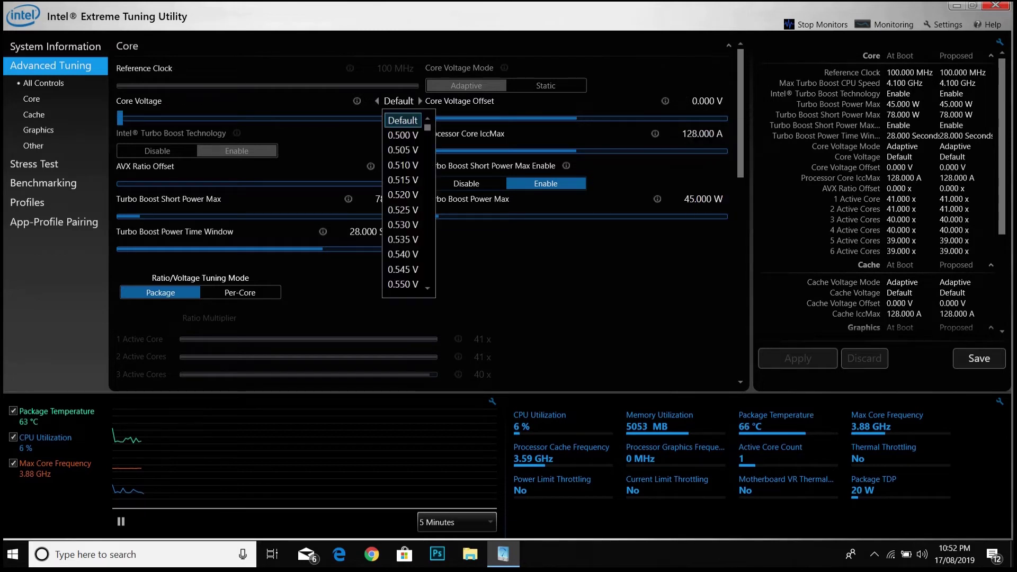
pyautogui.press('Escape')
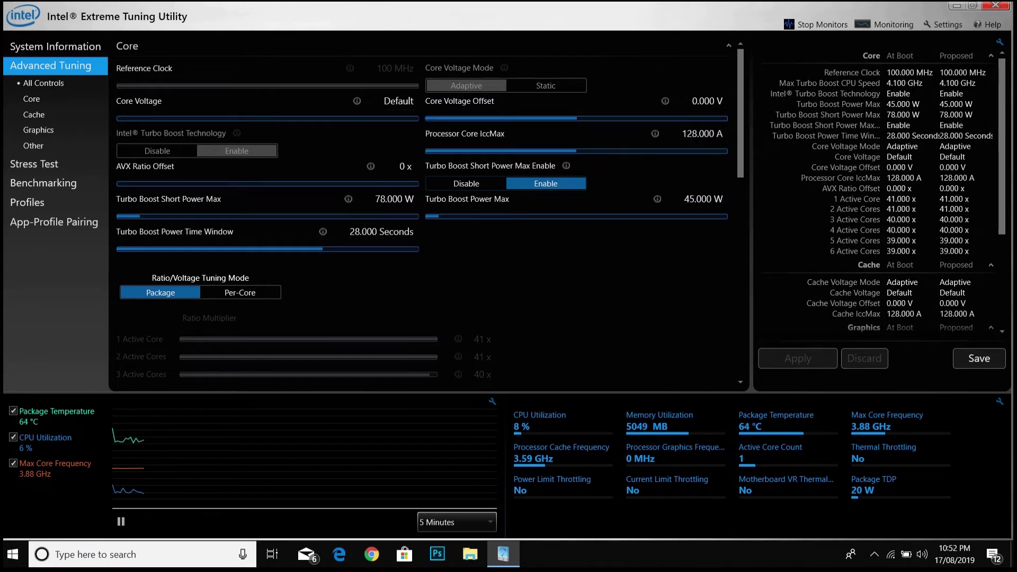
pyautogui.click(729, 101)
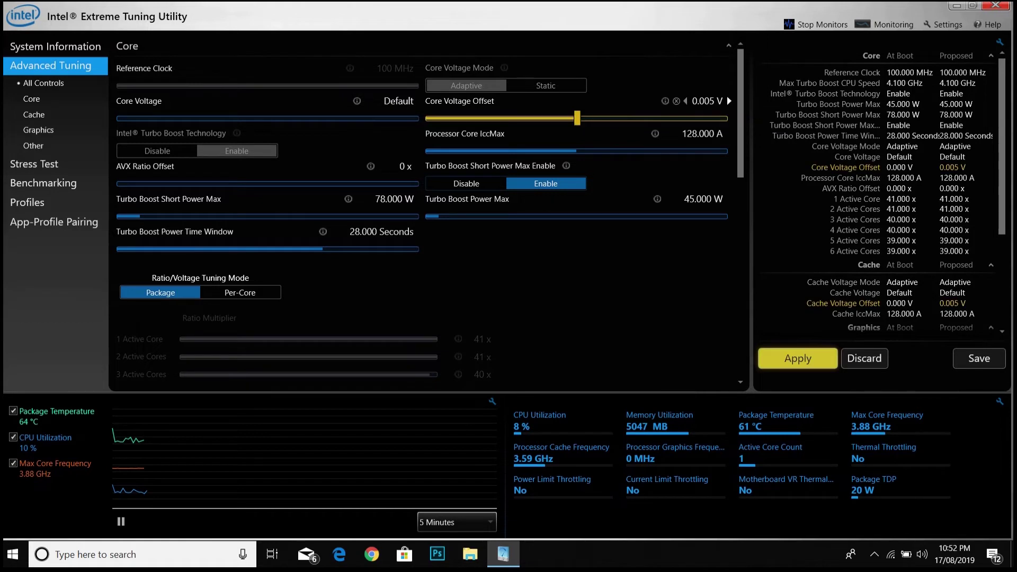
pyautogui.click(686, 101)
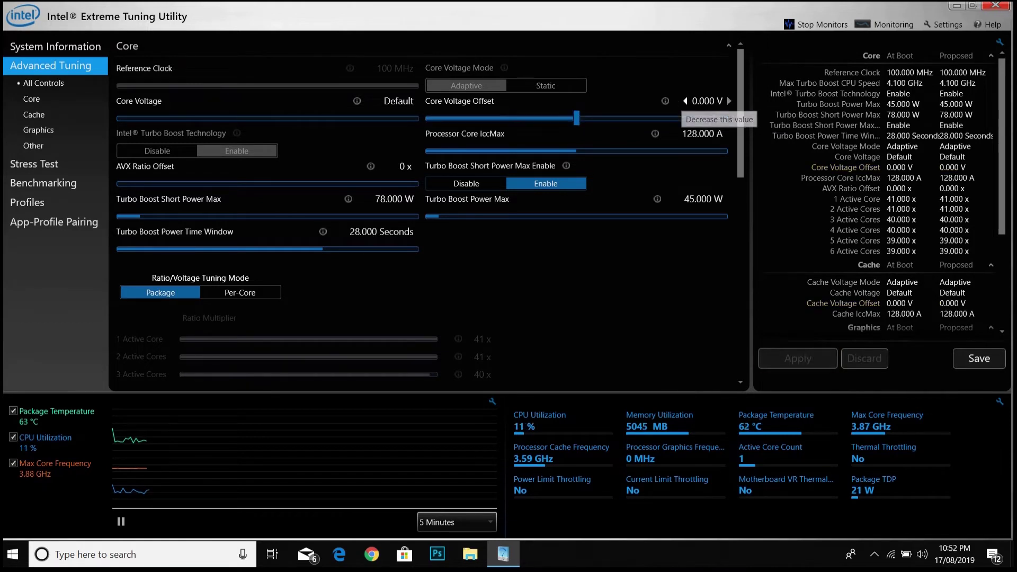
# Lower the Core Voltage Offset to -0.110 V and apply the change.
pyautogui.click(686, 100)
pyautogui.click(682, 100)
pyautogui.click(682, 101)
pyautogui.click(682, 100)
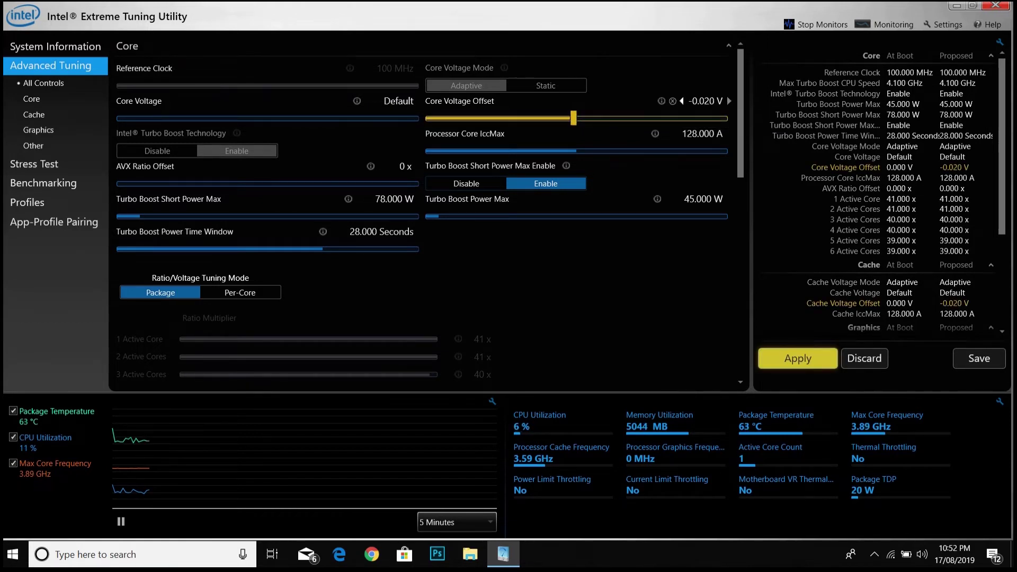
pyautogui.click(682, 101)
pyautogui.click(682, 101)
pyautogui.click(682, 101)
pyautogui.click(682, 100)
pyautogui.click(682, 101)
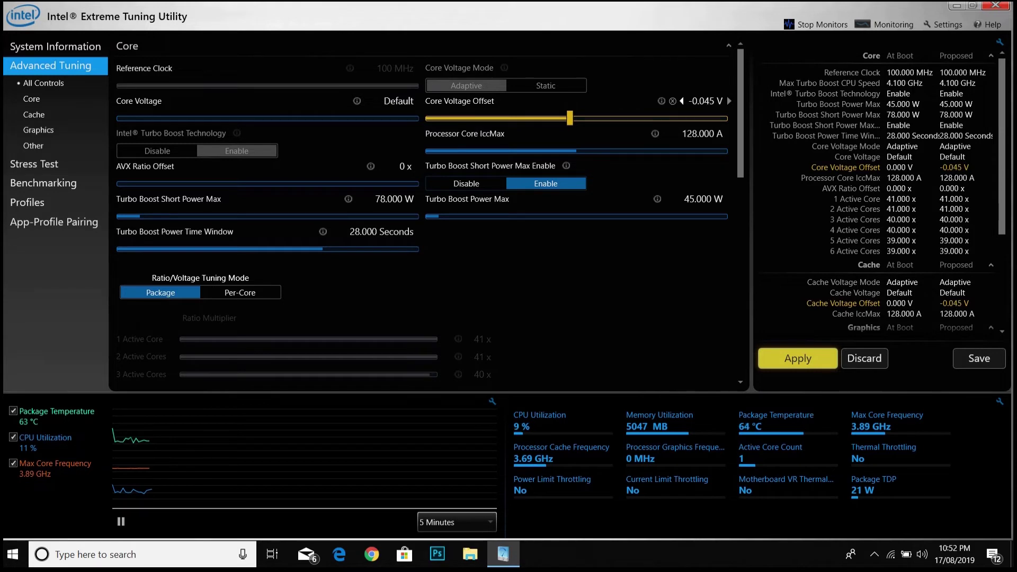
pyautogui.click(682, 101)
pyautogui.click(682, 101)
pyautogui.click(682, 100)
pyautogui.click(682, 100)
pyautogui.click(682, 101)
pyautogui.click(682, 101)
pyautogui.click(682, 100)
pyautogui.click(682, 101)
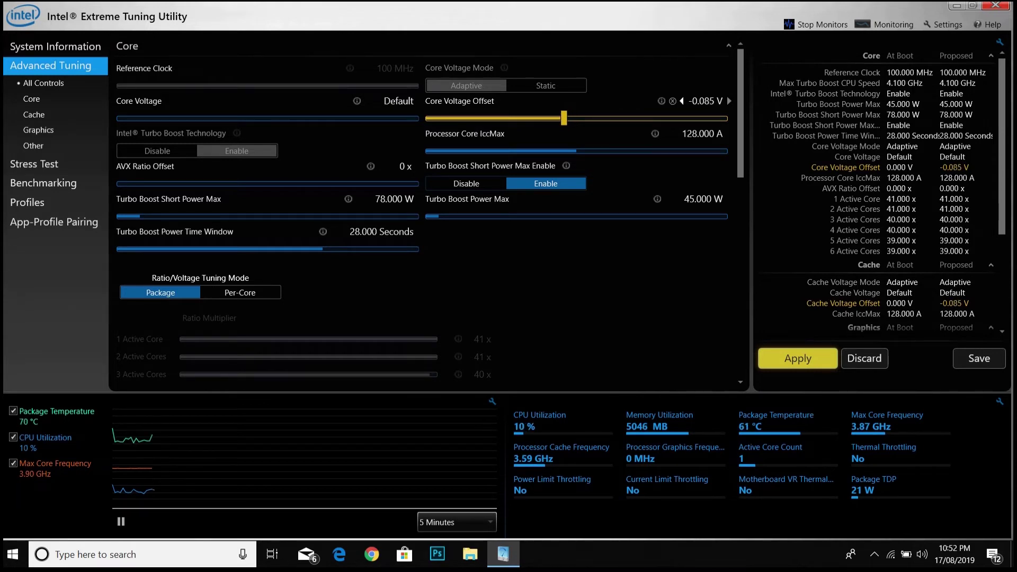
pyautogui.click(682, 101)
pyautogui.click(682, 101)
pyautogui.click(682, 101)
pyautogui.click(682, 101)
pyautogui.click(682, 101)
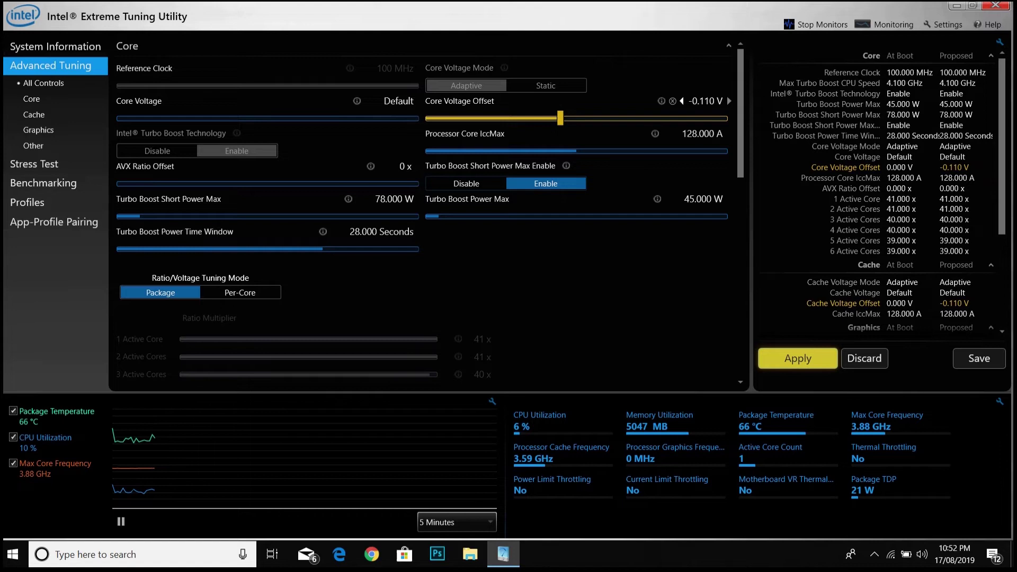
pyautogui.scroll(-1, 682, 101)
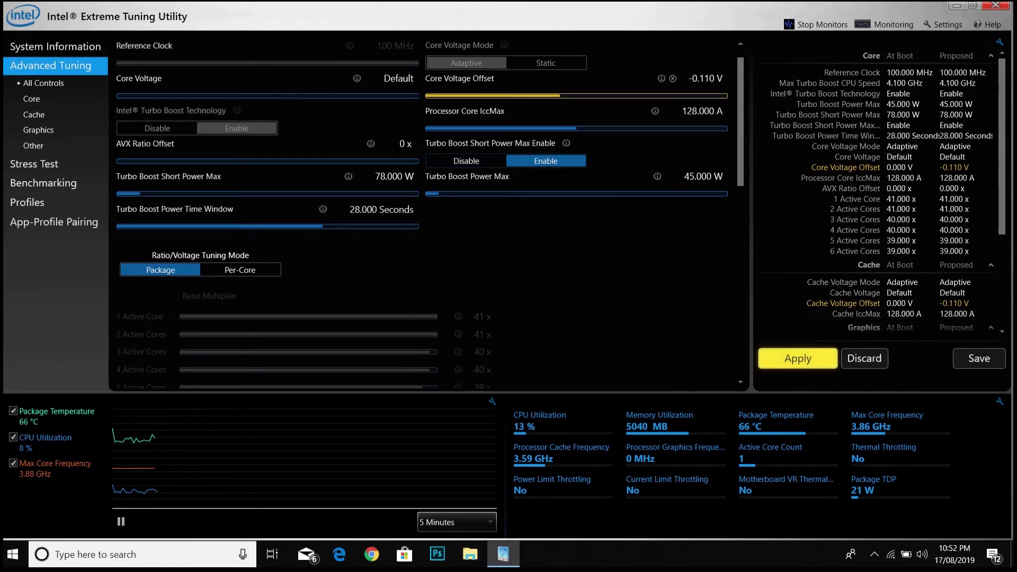
pyautogui.click(798, 358)
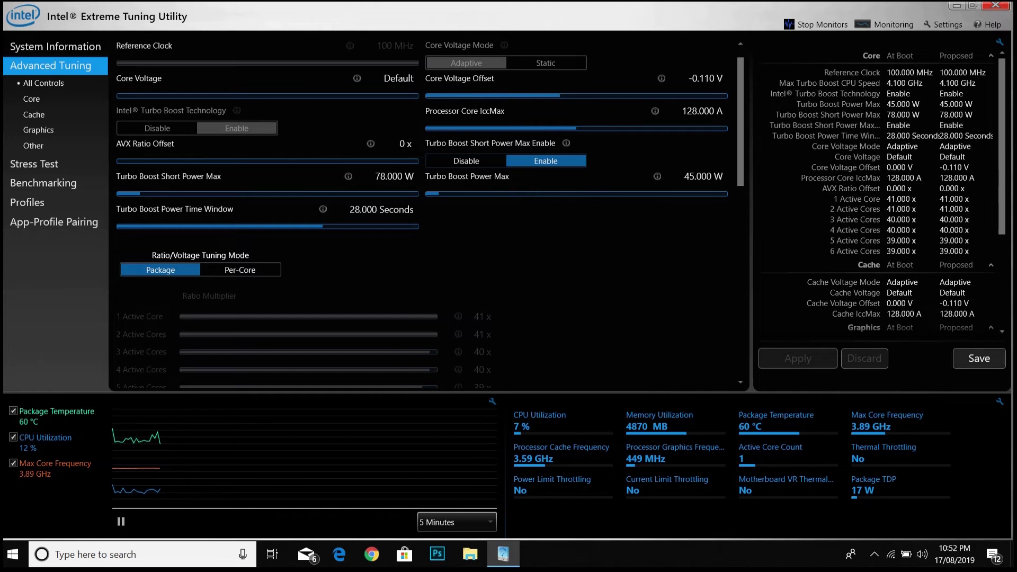
# Save the current tuning settings as a profile named test-1.
pyautogui.click(980, 358)
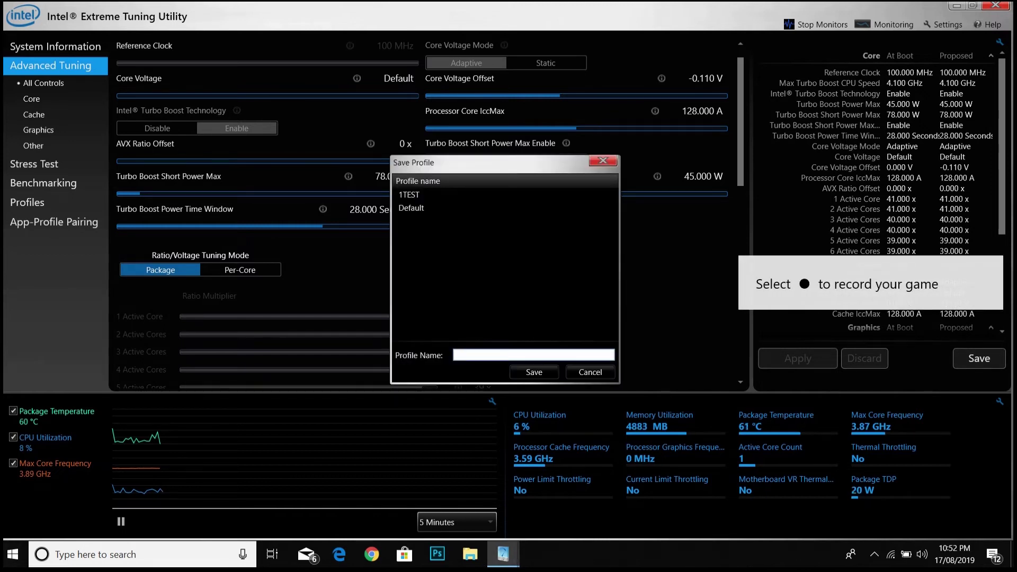
pyautogui.write('test')
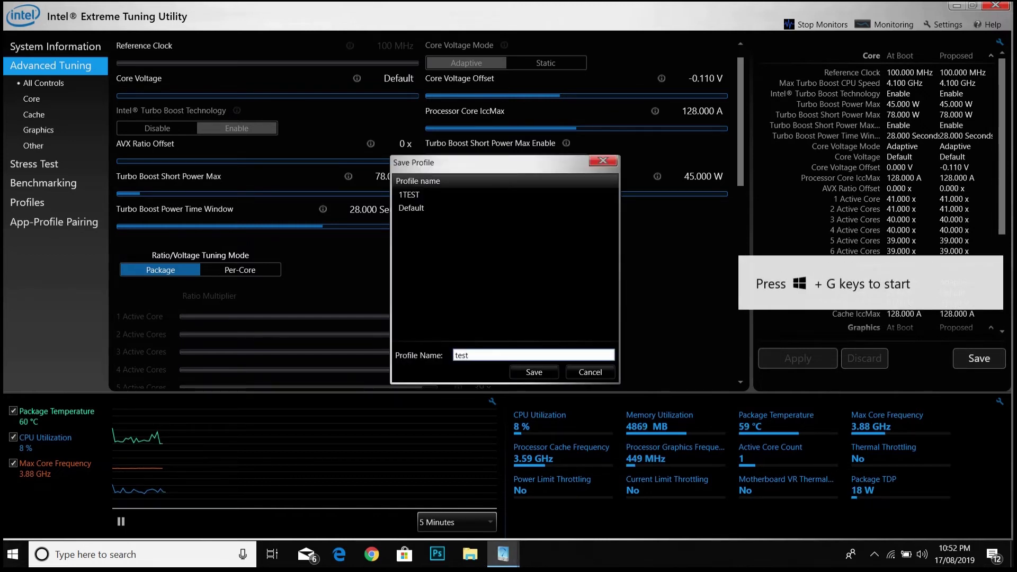
pyautogui.write('-1')
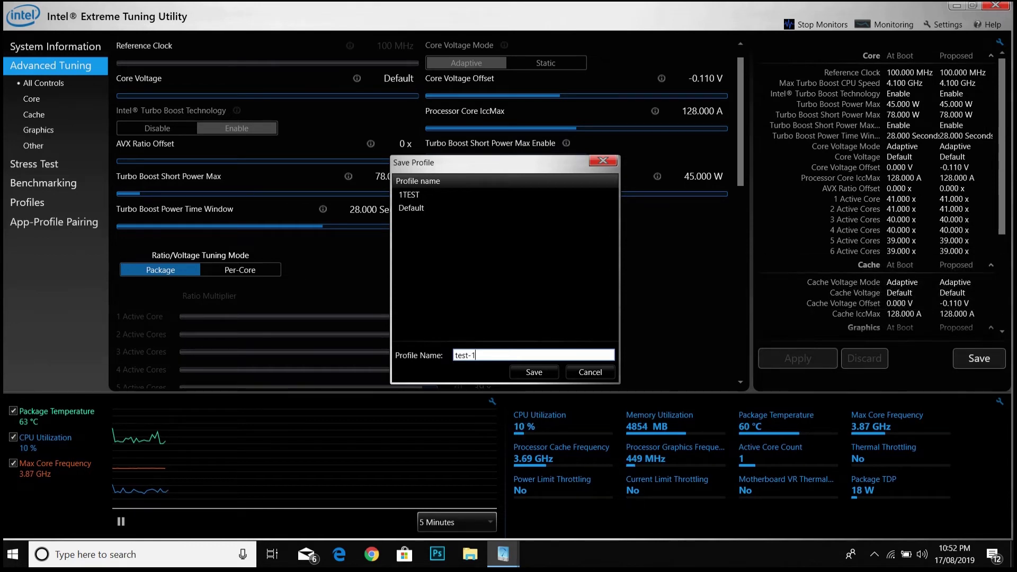
pyautogui.press('Return')
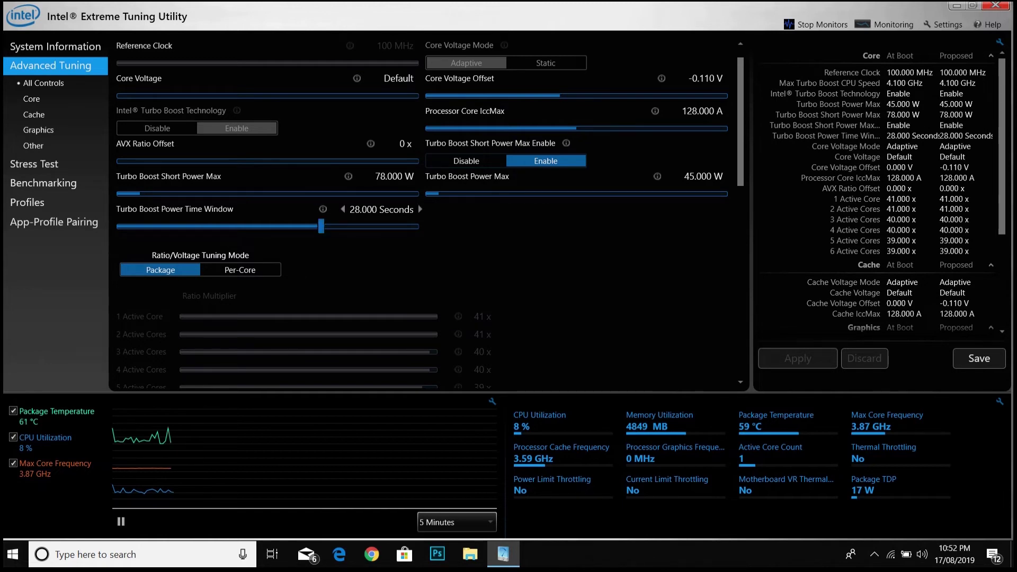
# Check the saved profiles list and the benchmarking page, and return to the advanced tuning controls.
pyautogui.click(32, 203)
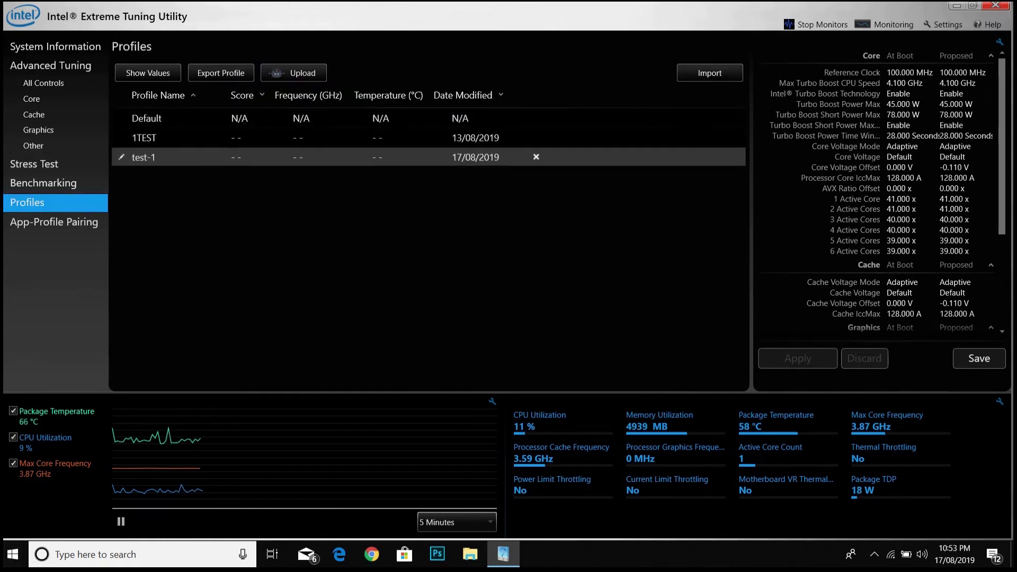
pyautogui.click(44, 183)
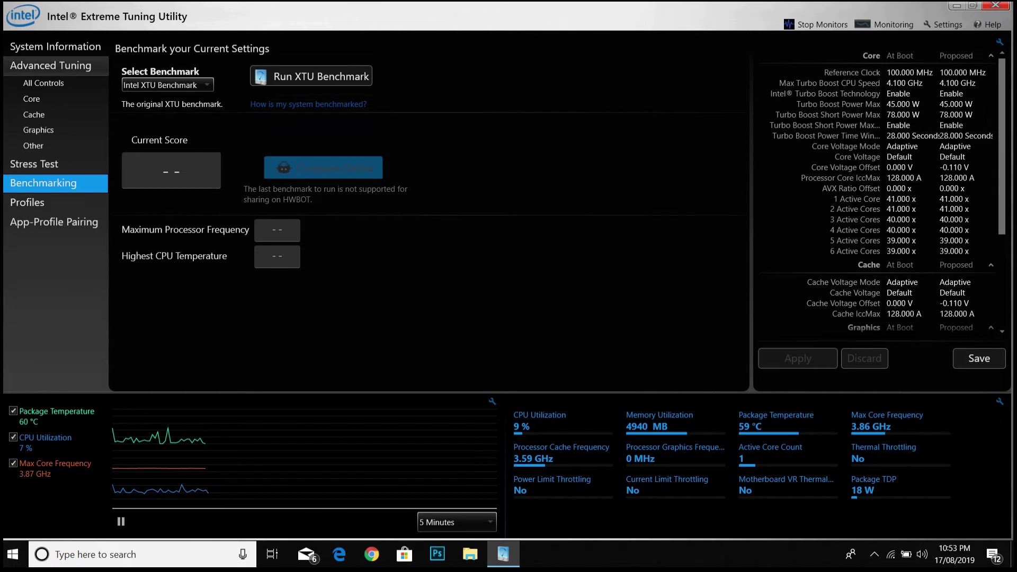
pyautogui.click(55, 65)
# Reset the Core Voltage Offset to 0.000 V by choosing it from the available offset values.
pyautogui.click(560, 96)
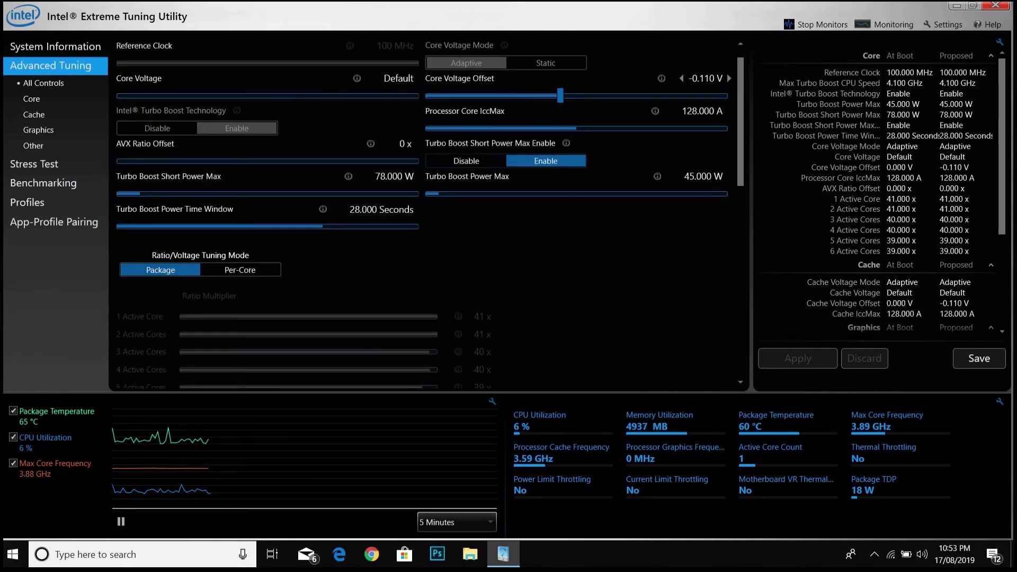
pyautogui.click(705, 78)
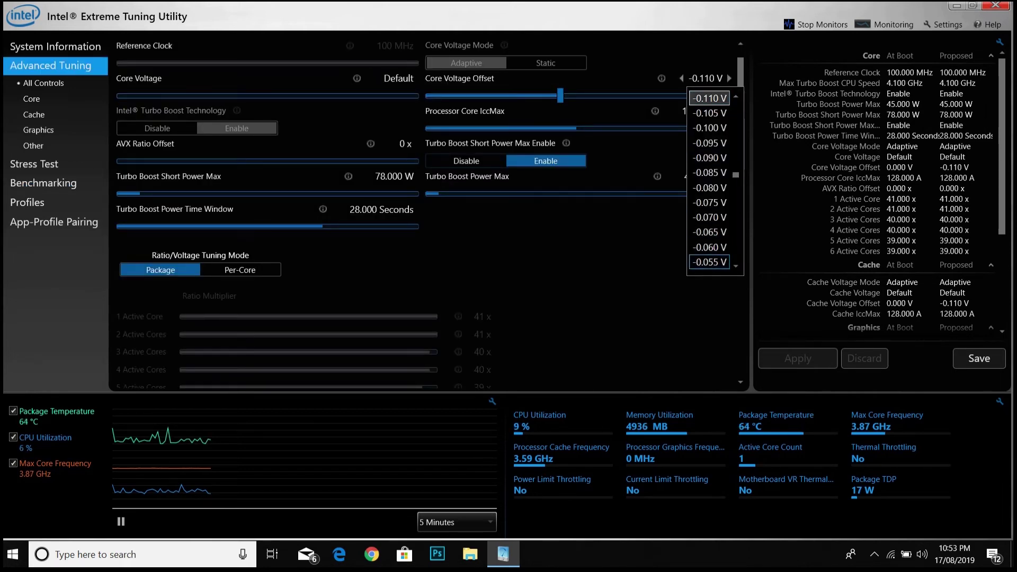
pyautogui.click(736, 266)
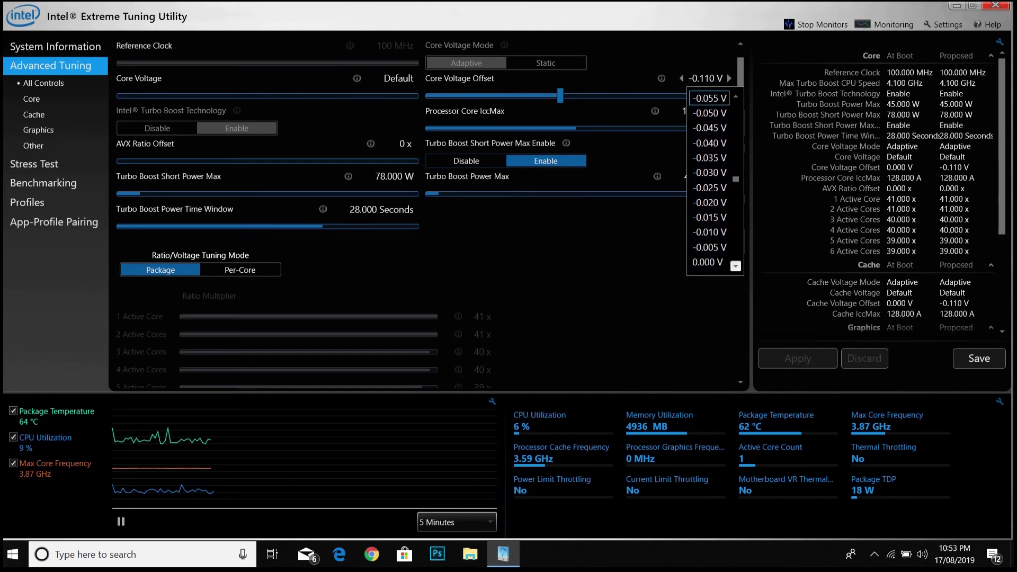
pyautogui.click(709, 247)
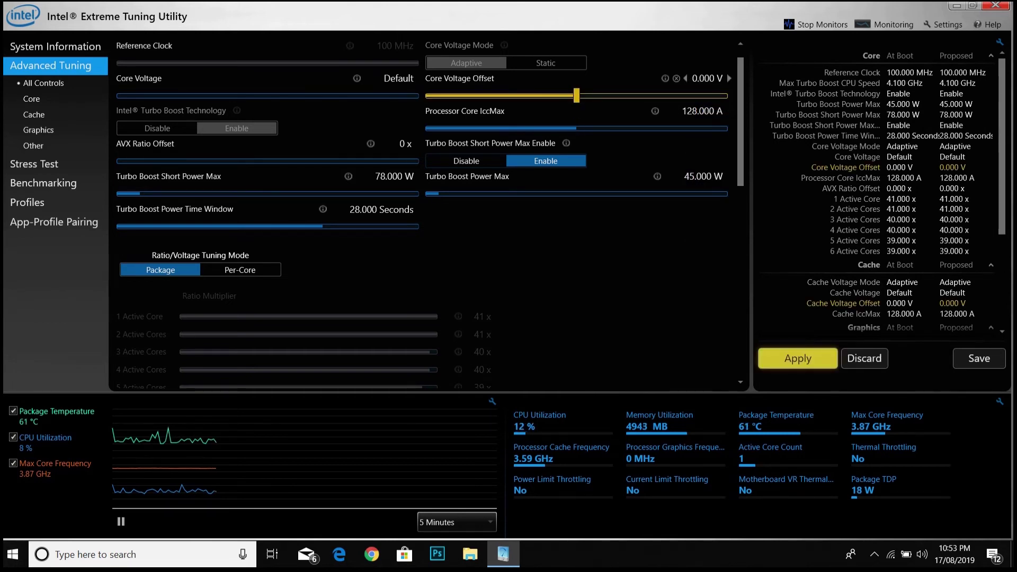
# Lower the Core Voltage Offset step by step to -0.060 V and apply the change.
pyautogui.click(684, 79)
pyautogui.click(683, 78)
pyautogui.click(683, 78)
pyautogui.click(683, 78)
pyautogui.click(683, 79)
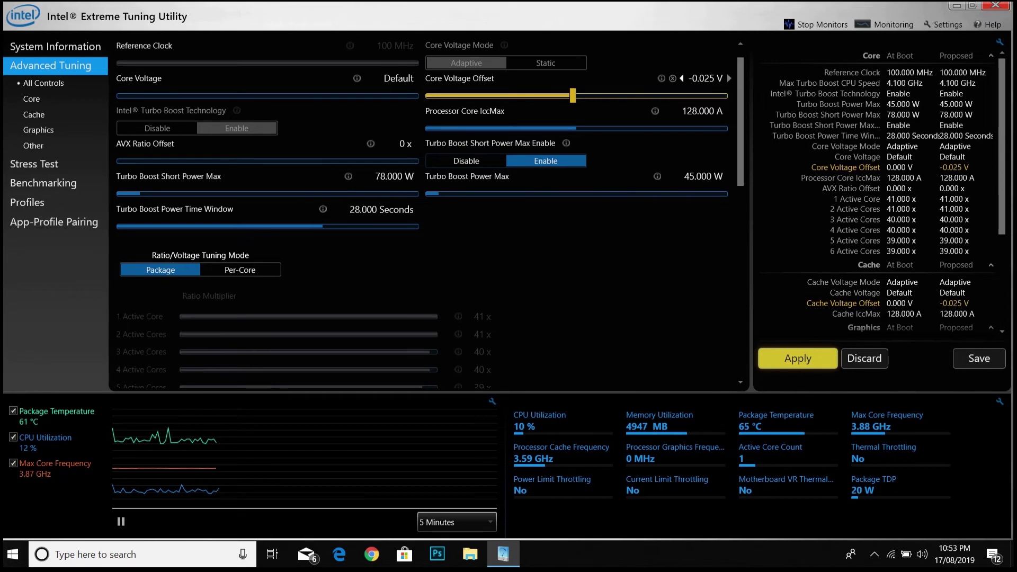
pyautogui.press('Left')
pyautogui.press('Left')
pyautogui.press('Left')
pyautogui.press('Left')
pyautogui.press('Left')
pyautogui.press('Left')
pyautogui.press('Left')
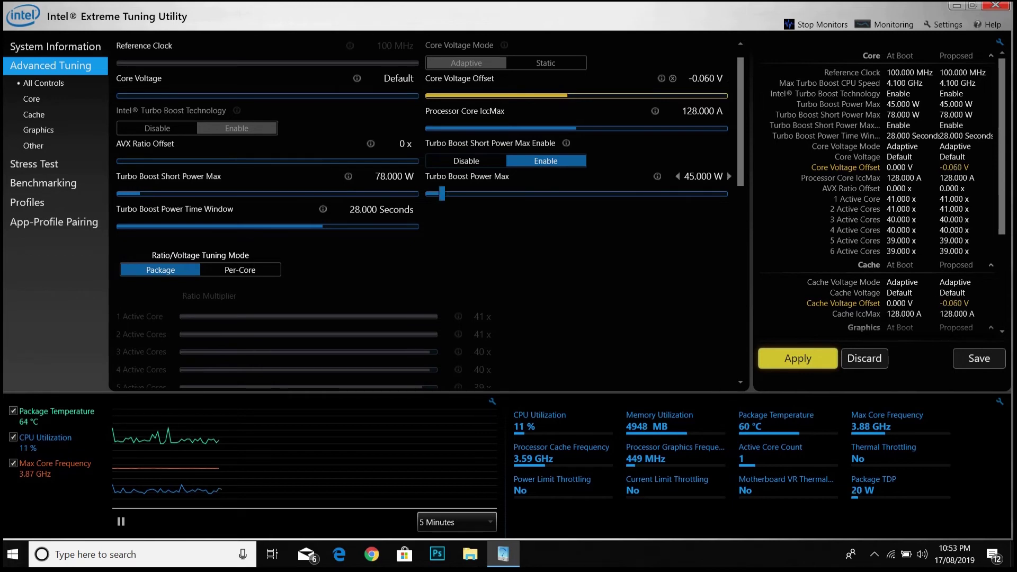
pyautogui.click(798, 359)
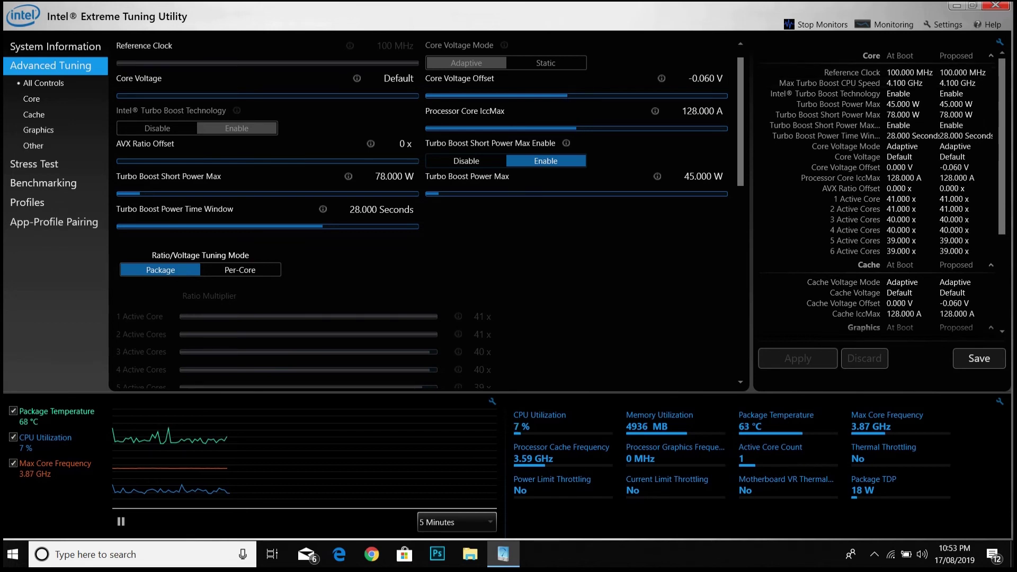
# Lower the Core Voltage Offset in 0.005 V increments to -0.080 V, applying the change after each increment.
pyautogui.click(682, 79)
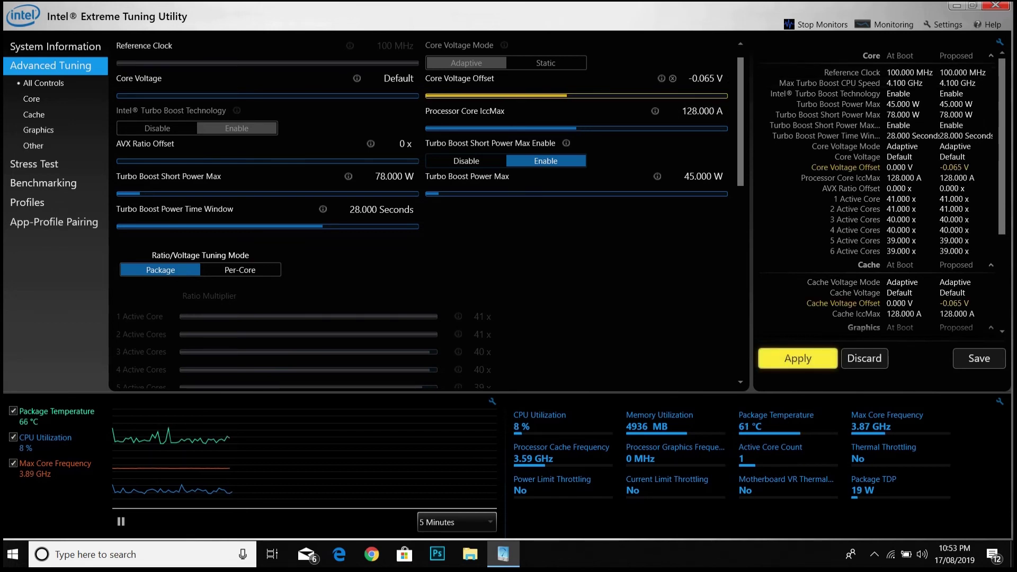
pyautogui.click(798, 358)
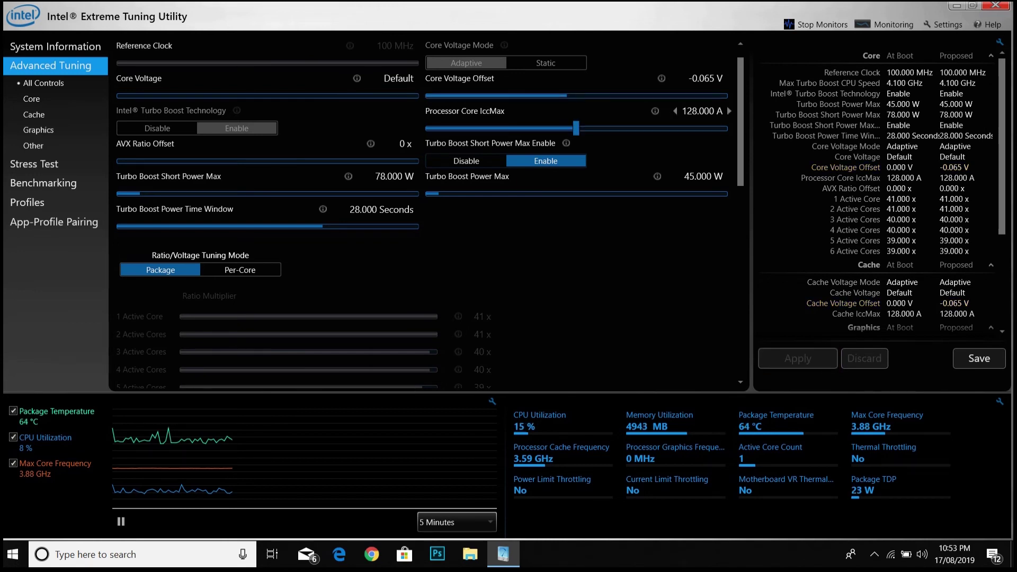
pyautogui.press('Left')
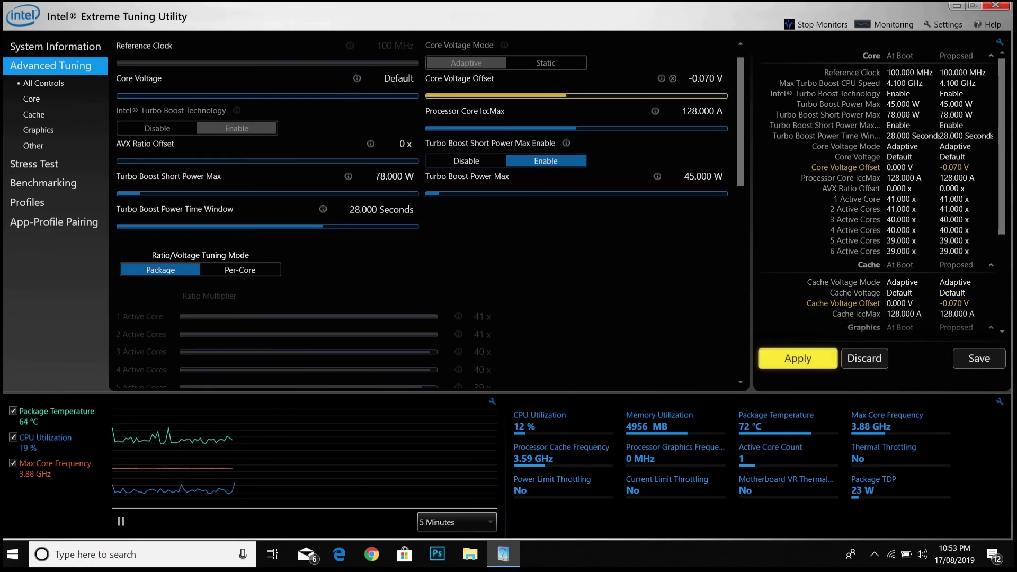
pyautogui.click(797, 358)
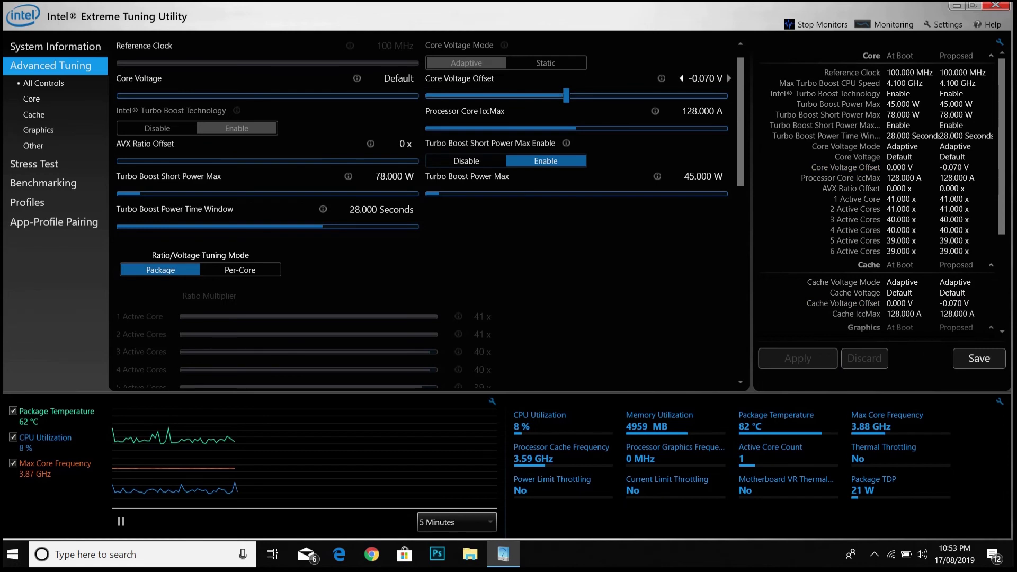
pyautogui.click(682, 78)
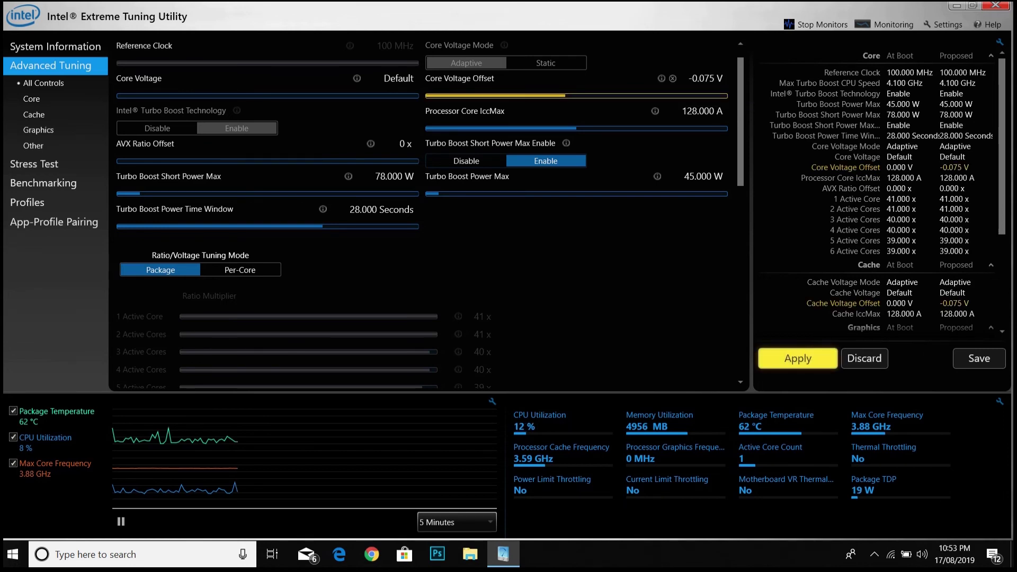
pyautogui.press('Return')
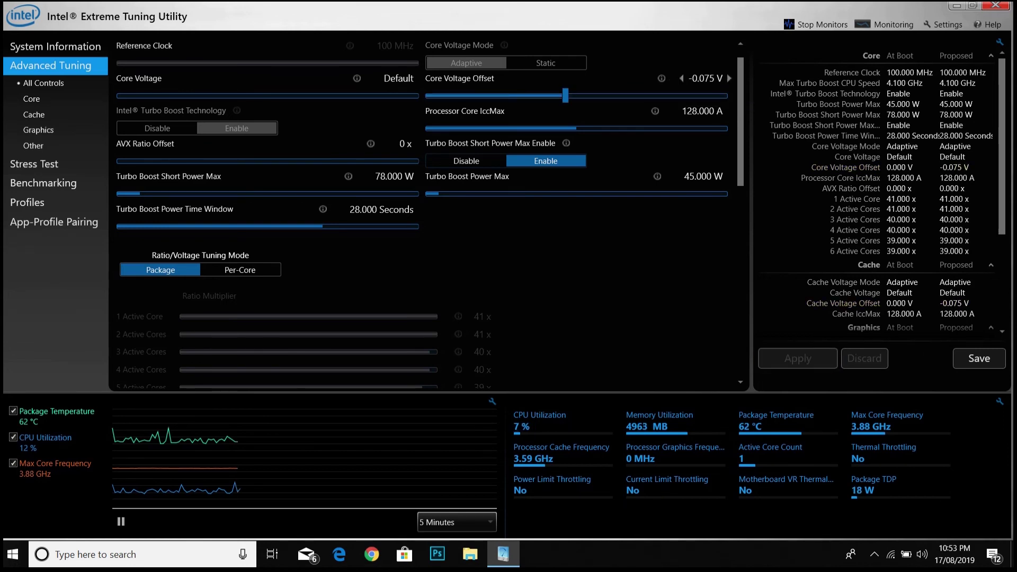
pyautogui.click(682, 77)
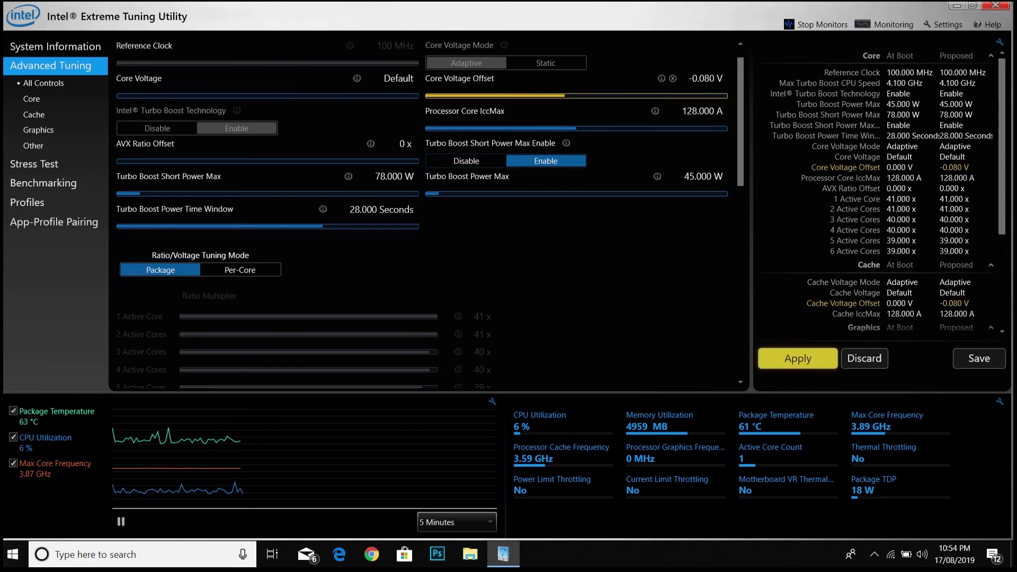
pyautogui.click(798, 358)
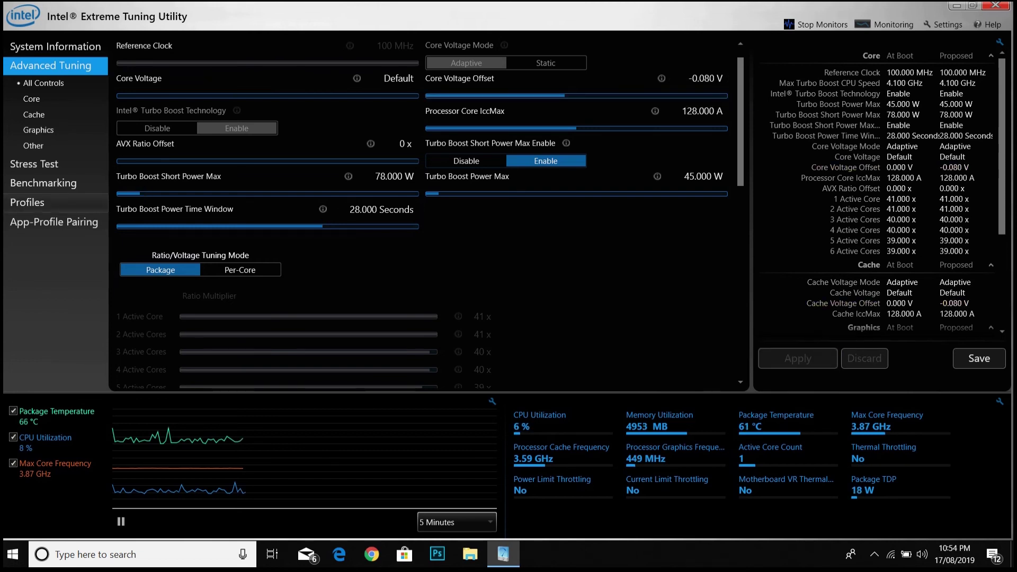
# Load the values of the Default profile, apply them, and close the tuning utility.
pyautogui.click(55, 203)
pyautogui.click(146, 118)
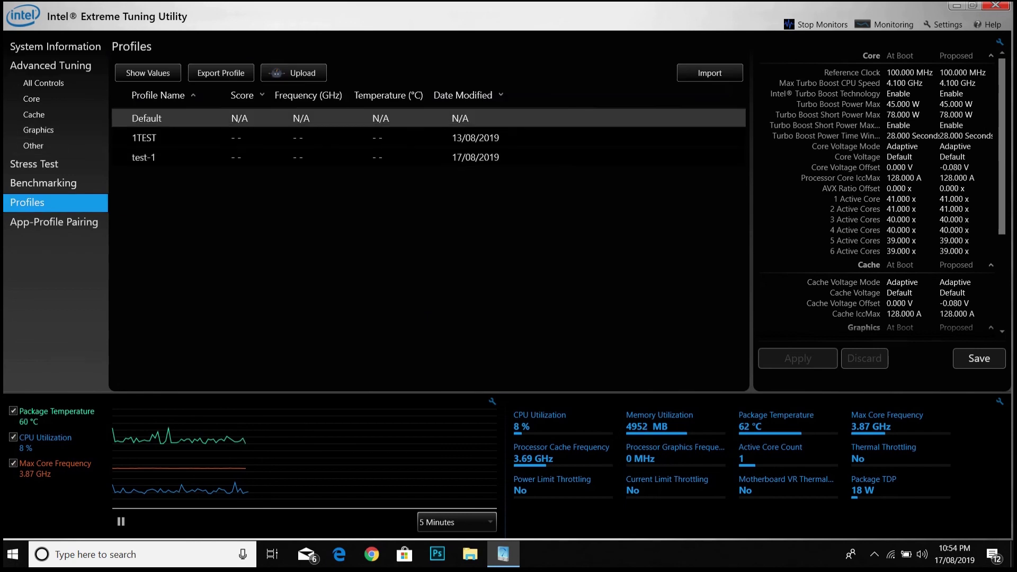
pyautogui.click(147, 73)
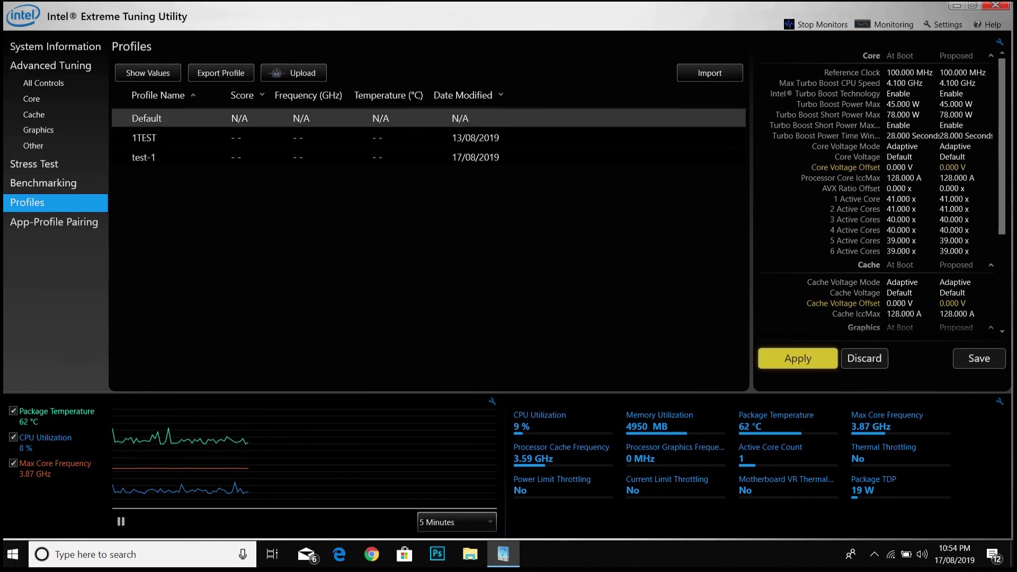
pyautogui.click(797, 358)
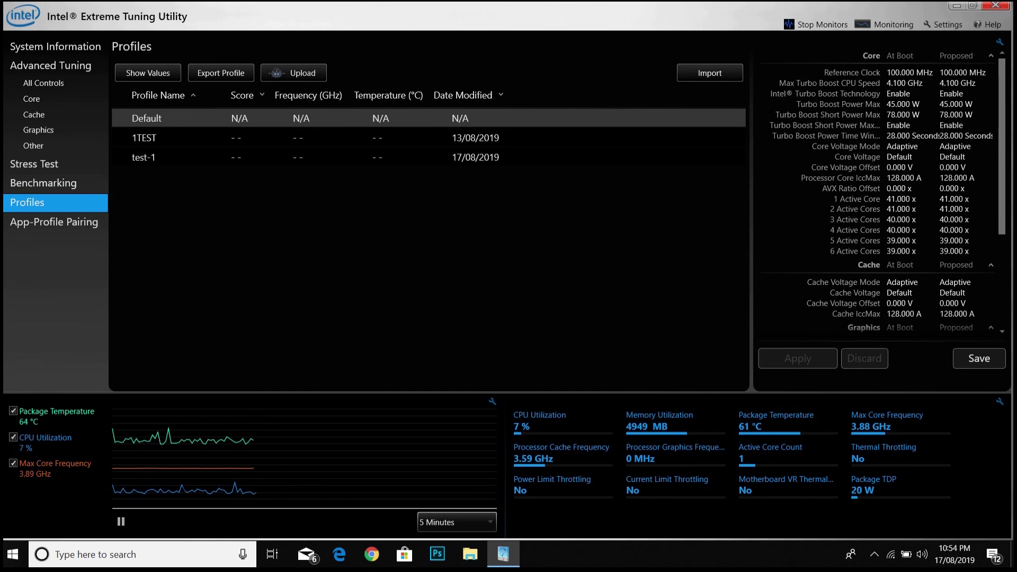
pyautogui.click(996, 5)
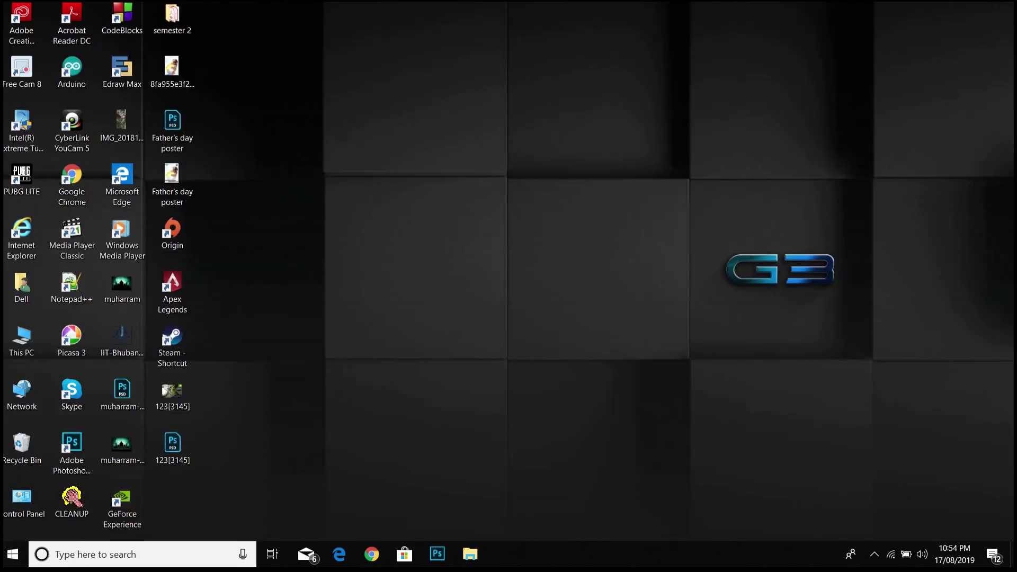